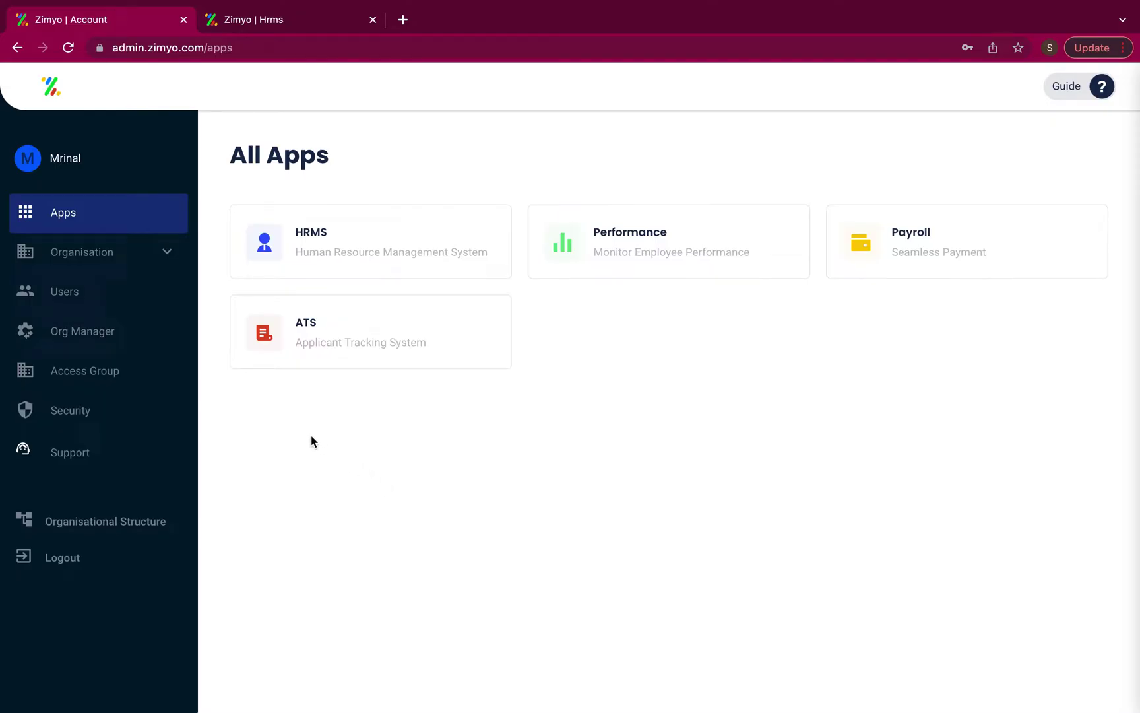
Open Org Manager and browse its cards from Organisation Units down to Email Notification.
click(149, 340)
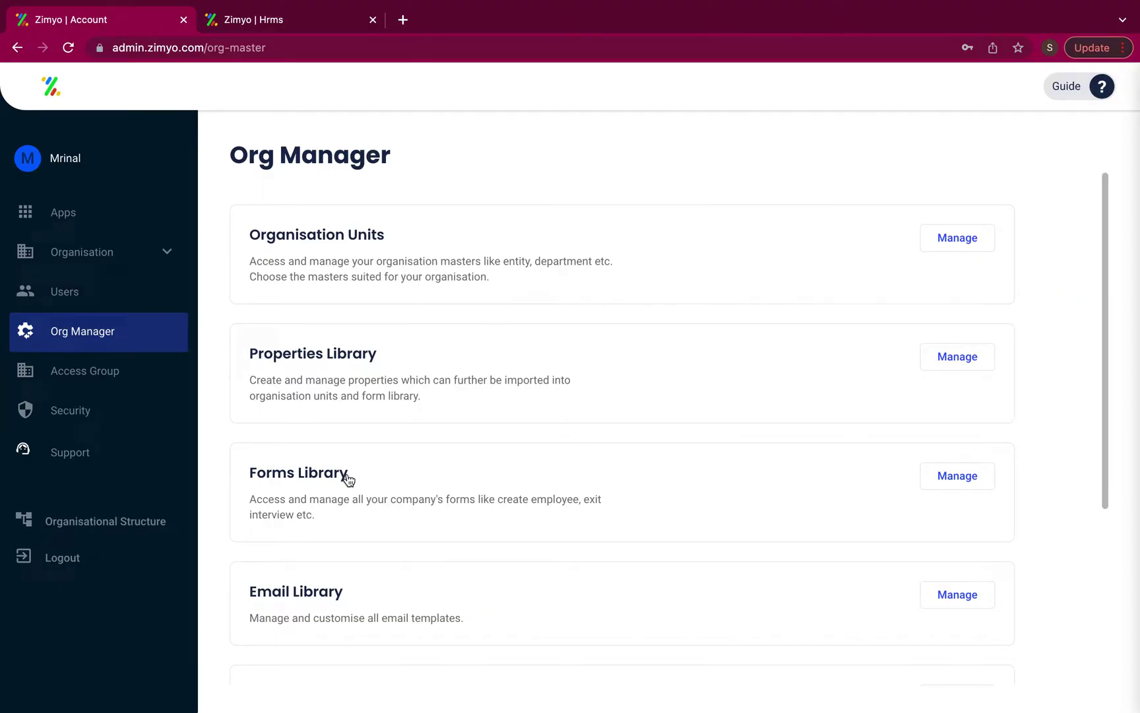
scroll(348, 480, down, 2)
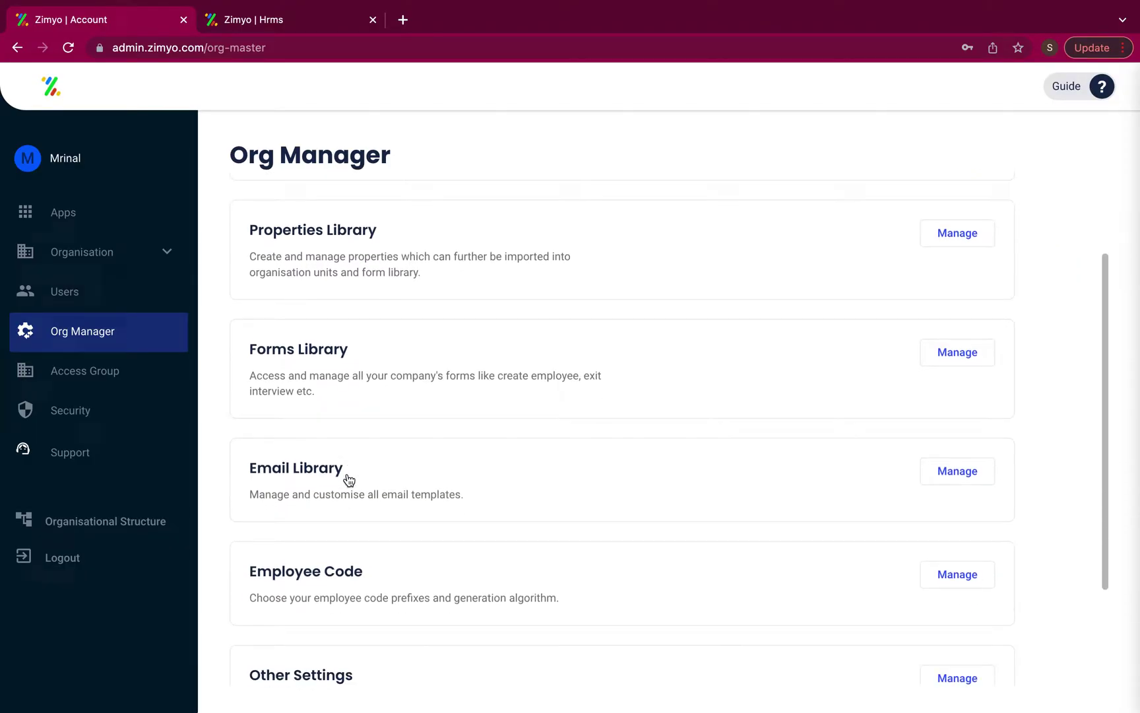
scroll(348, 480, down, 1)
scroll(349, 479, down, 1)
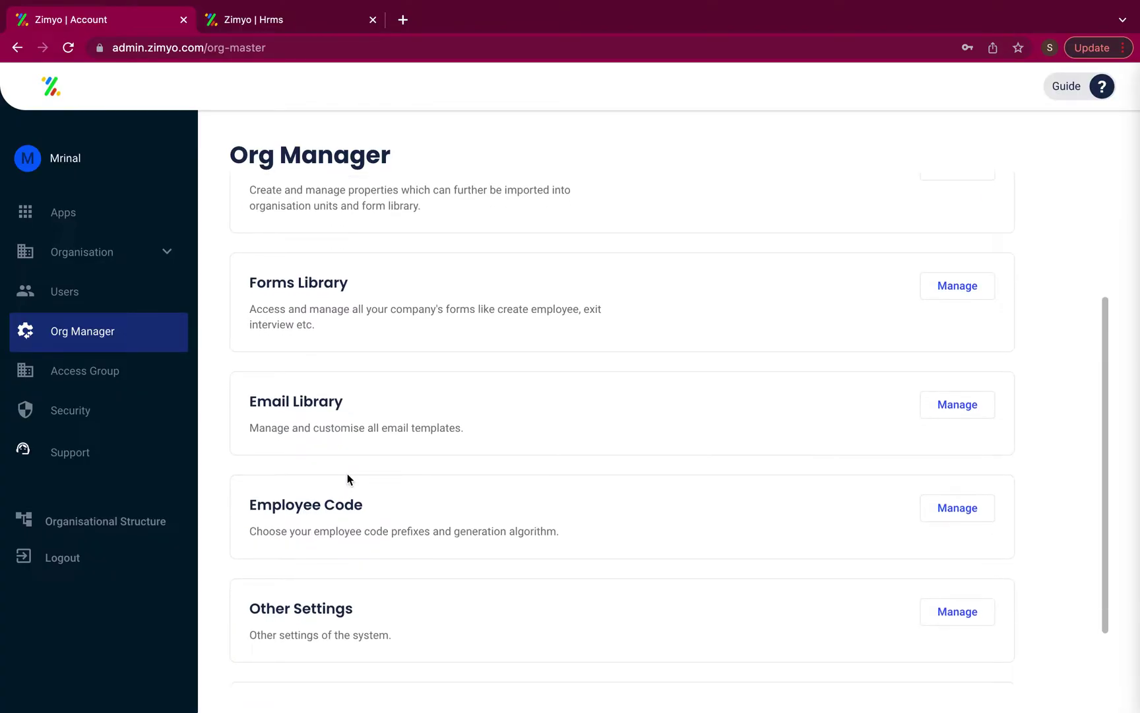
scroll(348, 480, down, 2)
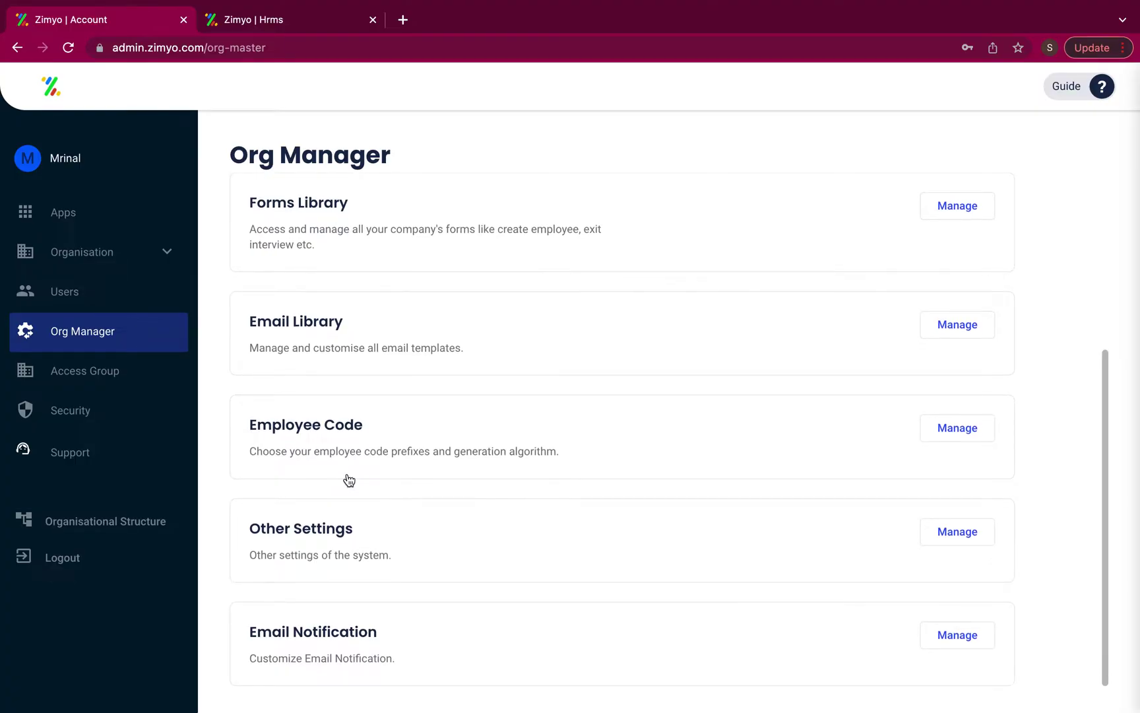
scroll(348, 479, up, 5)
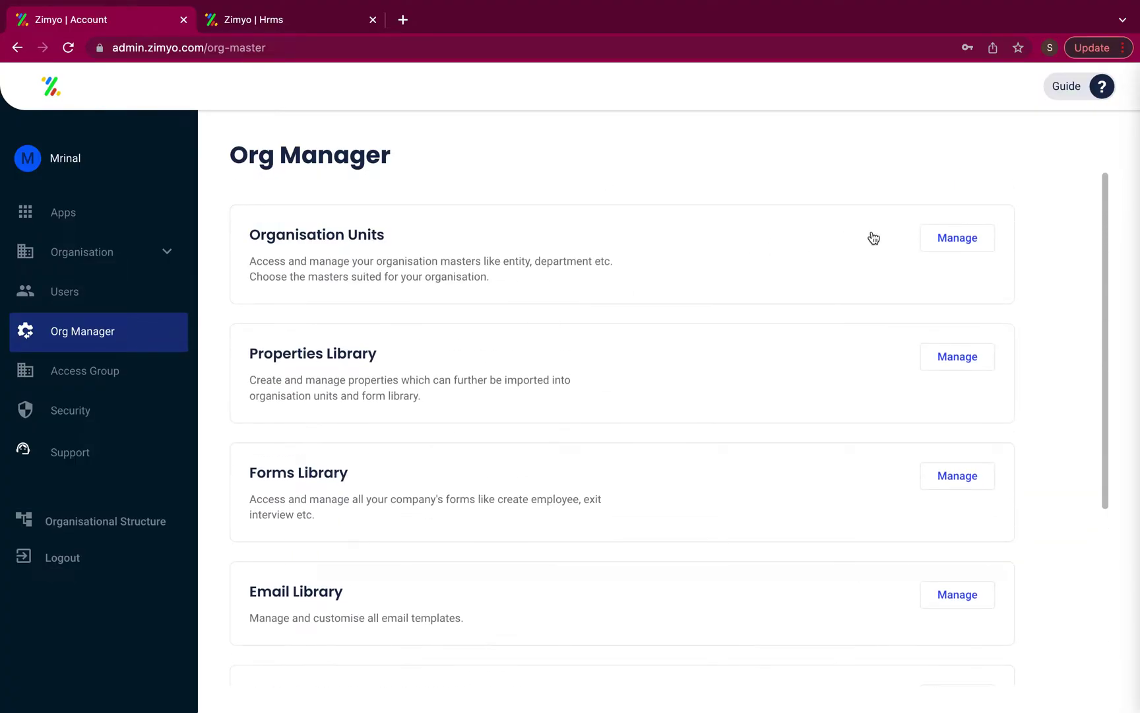
click(940, 252)
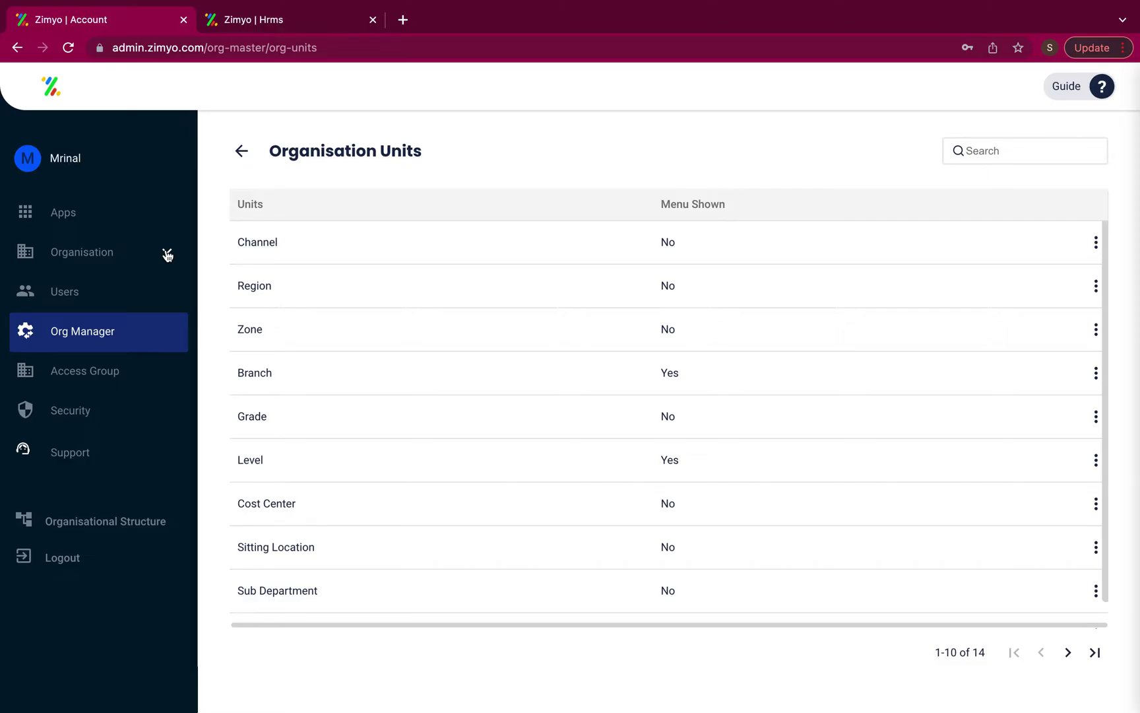
click(167, 253)
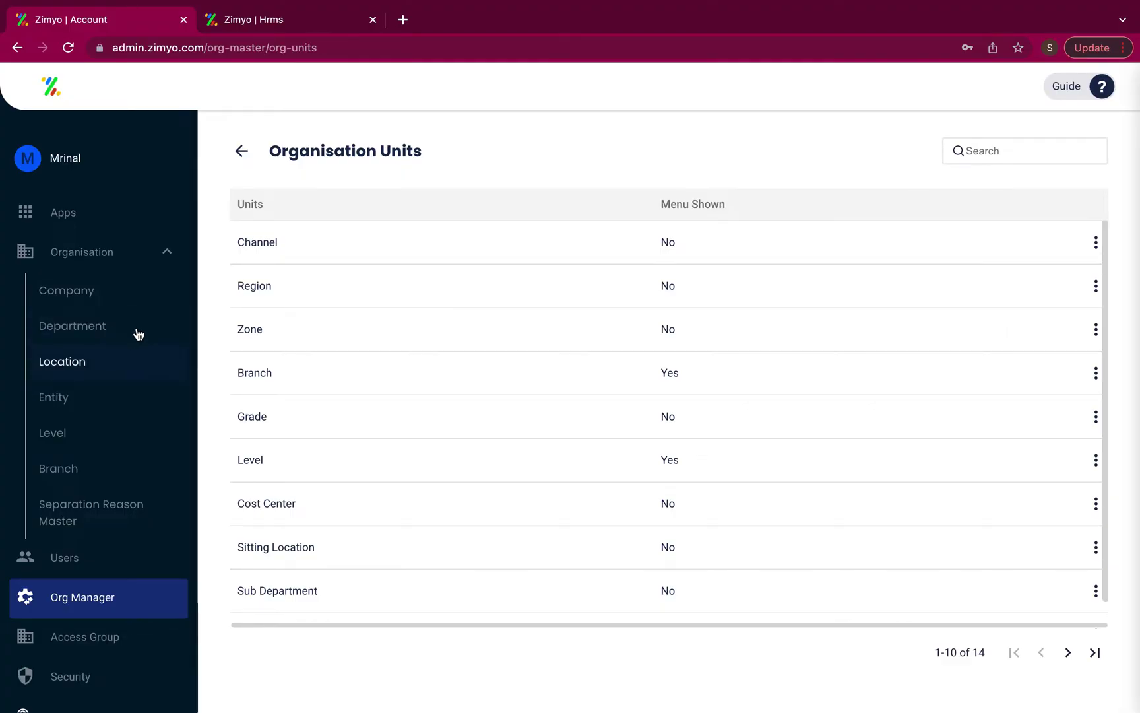
click(171, 251)
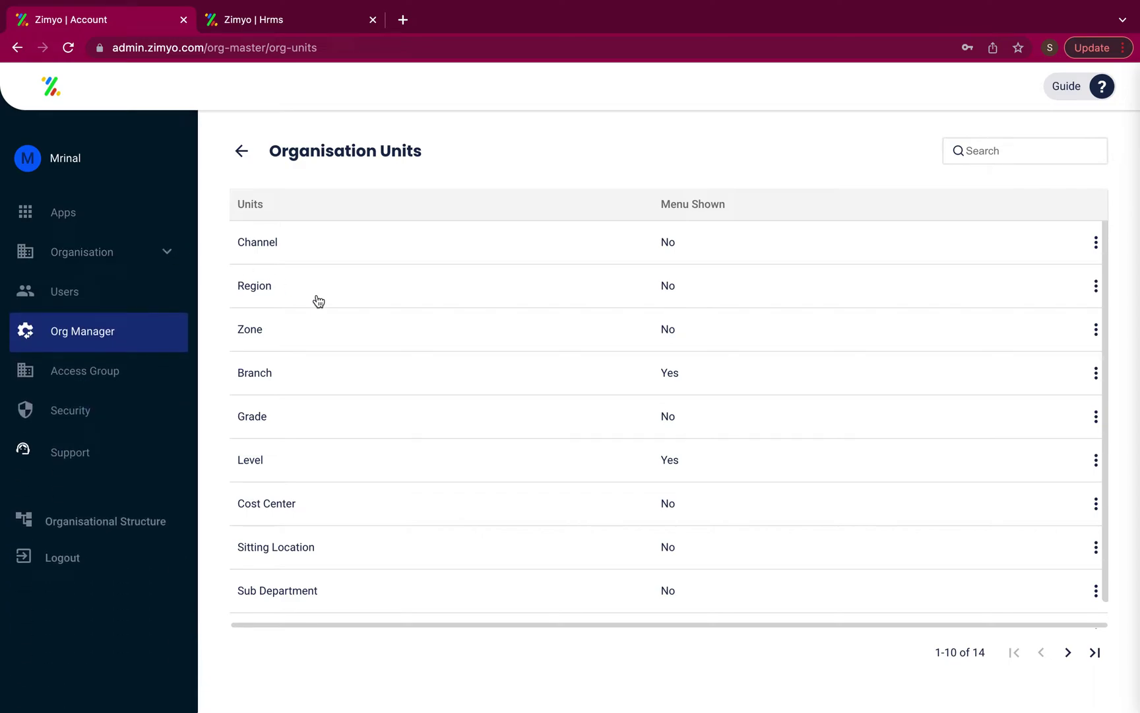
click(1096, 244)
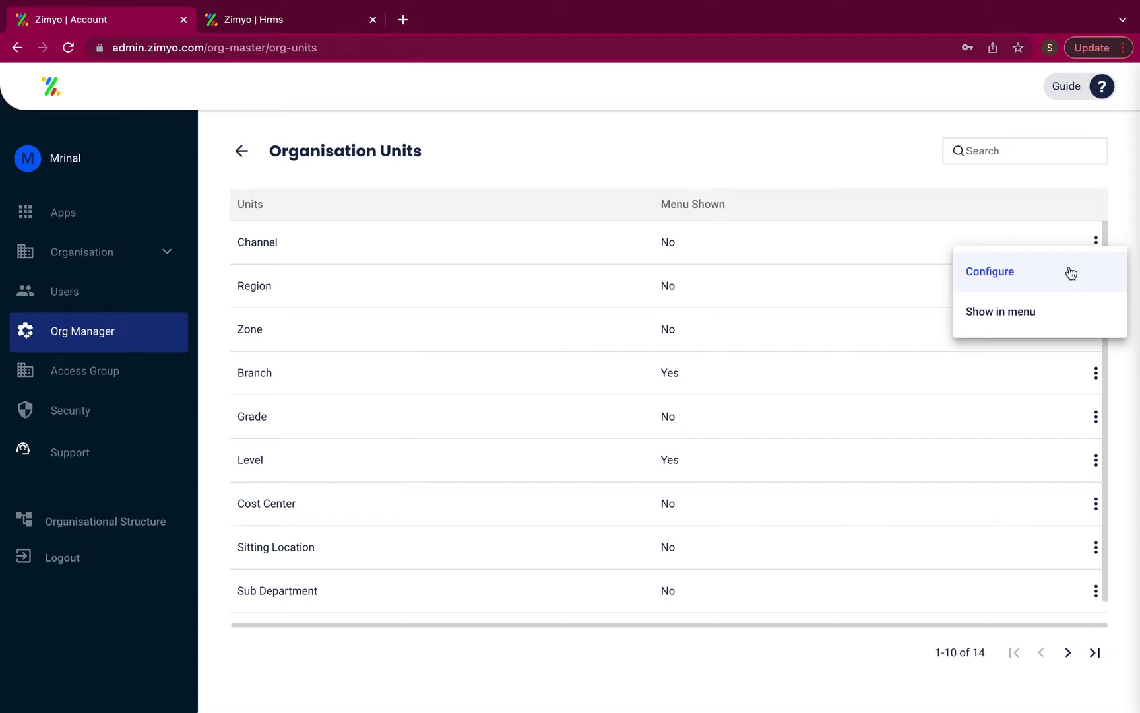
click(1097, 242)
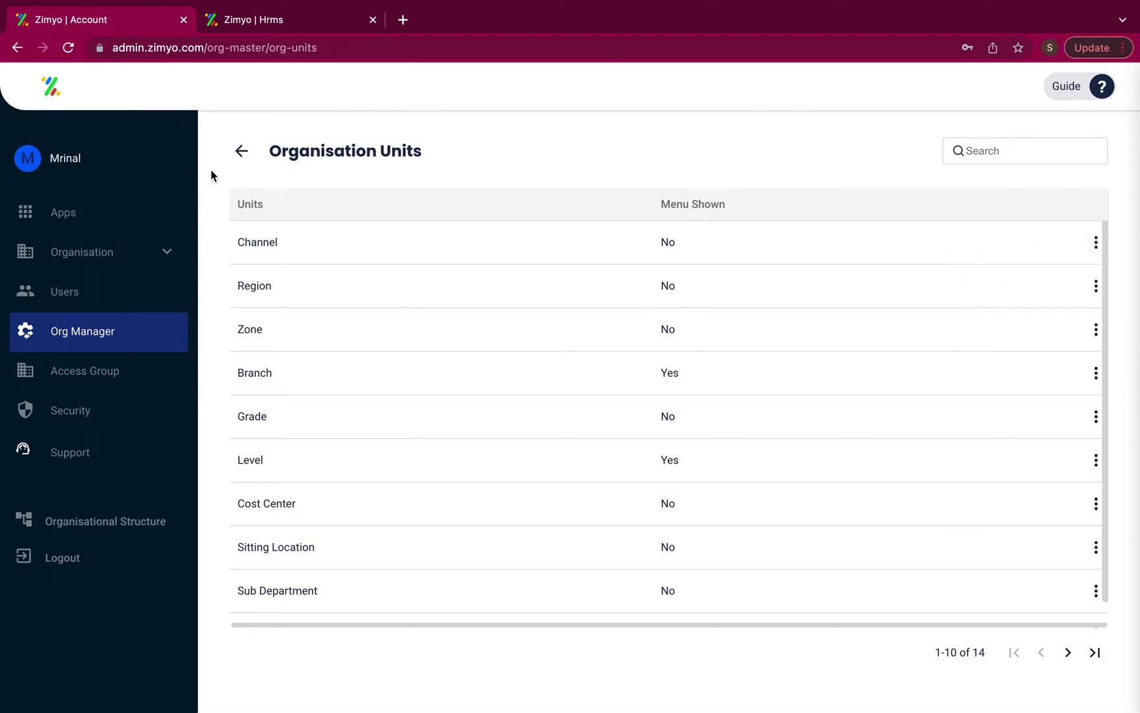
click(241, 151)
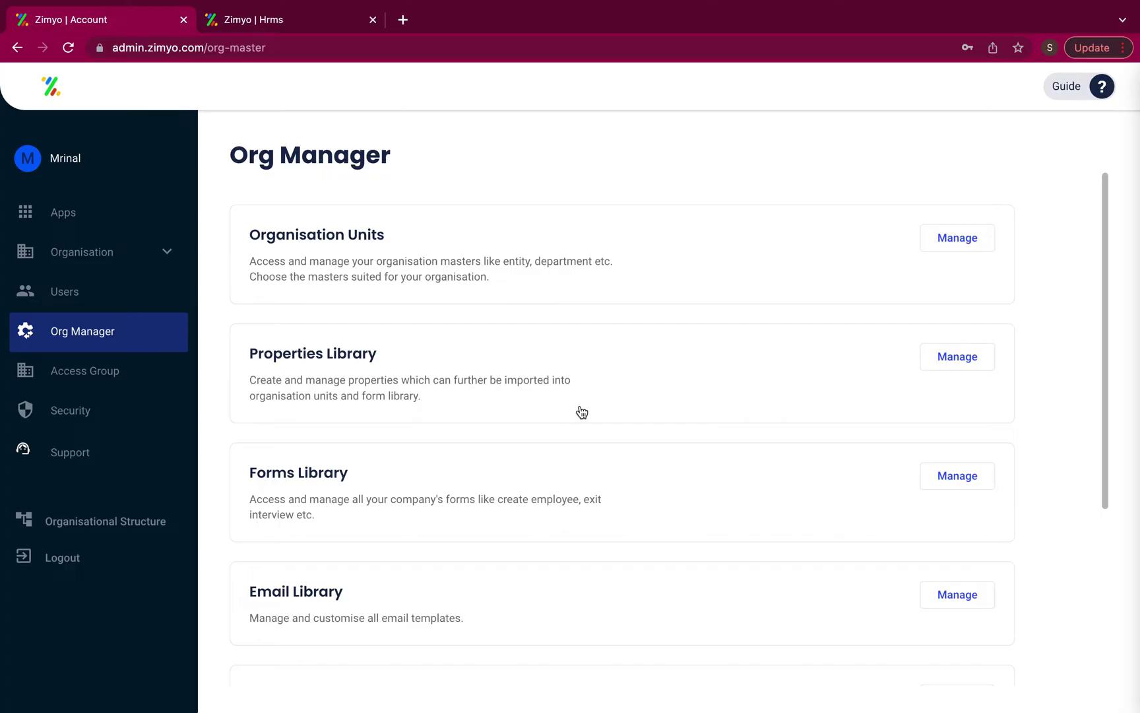
Open the Properties Library of 162 properties and view its Create New Property and Group options.
click(928, 375)
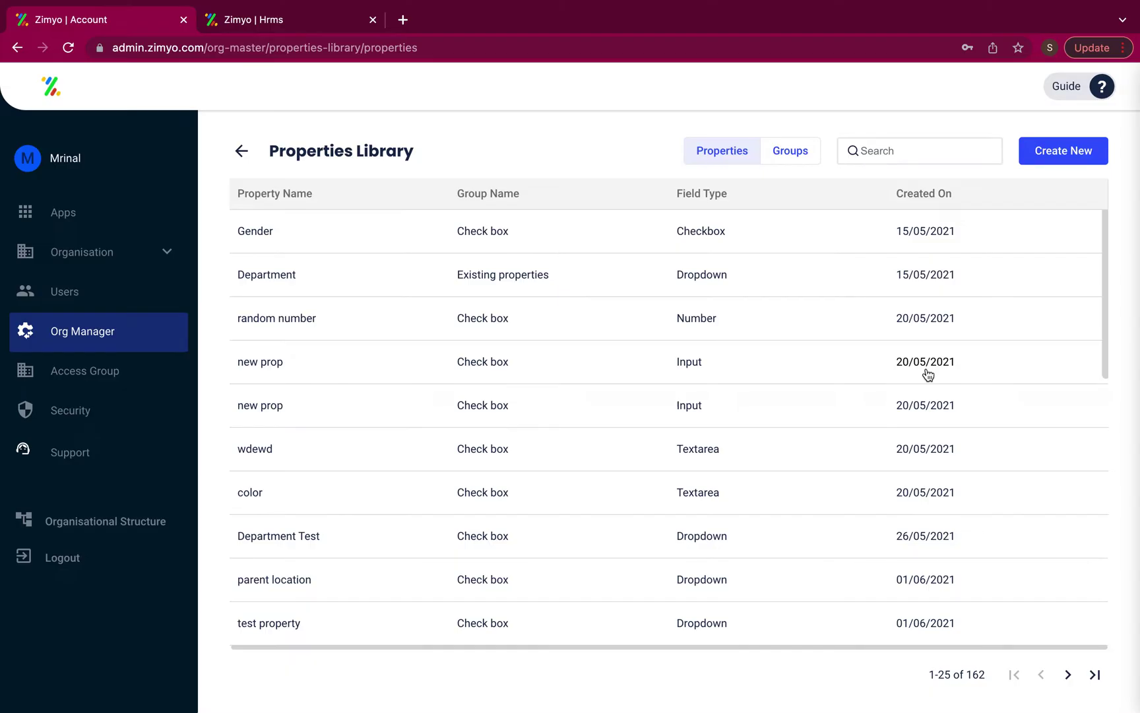
scroll(928, 374, down, 3)
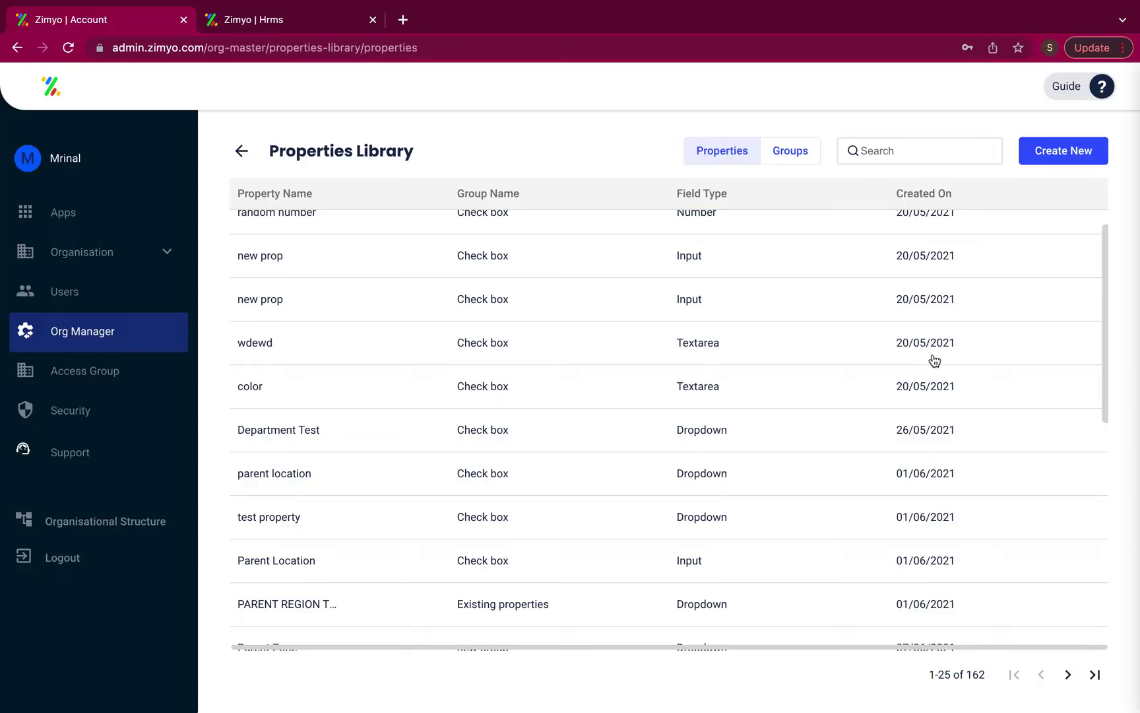
click(1054, 156)
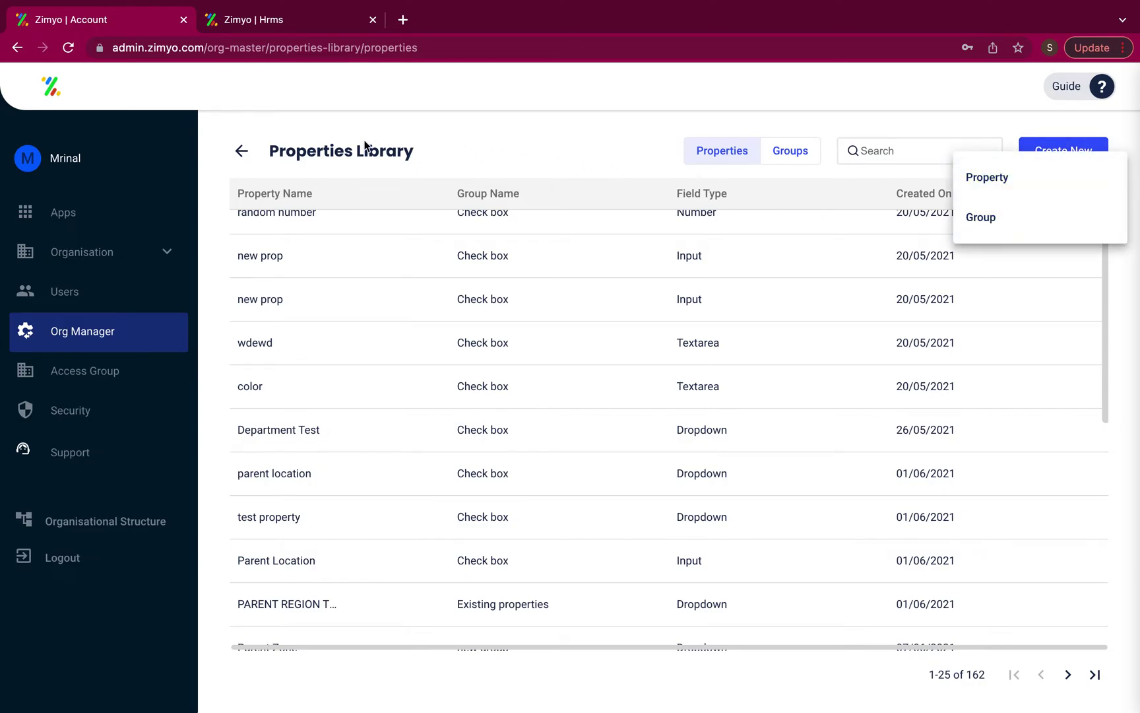
Leave the Properties Library, open the 27-form Forms Library and view its Create New options.
click(245, 158)
click(243, 154)
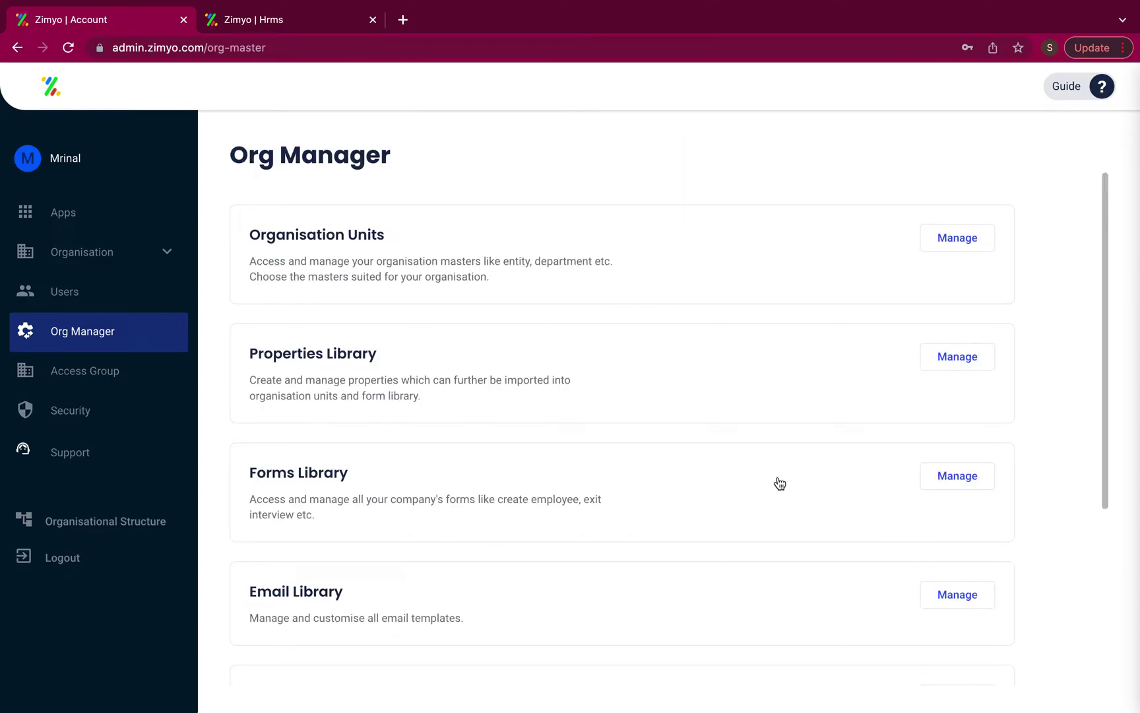
click(980, 476)
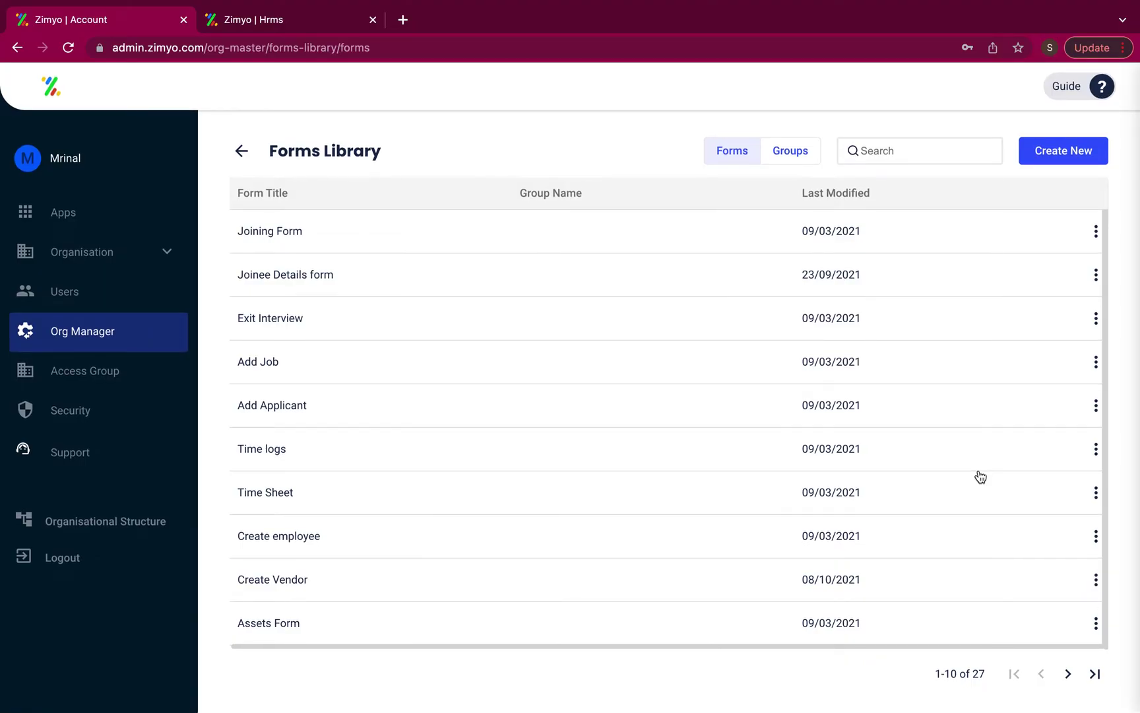
click(1047, 161)
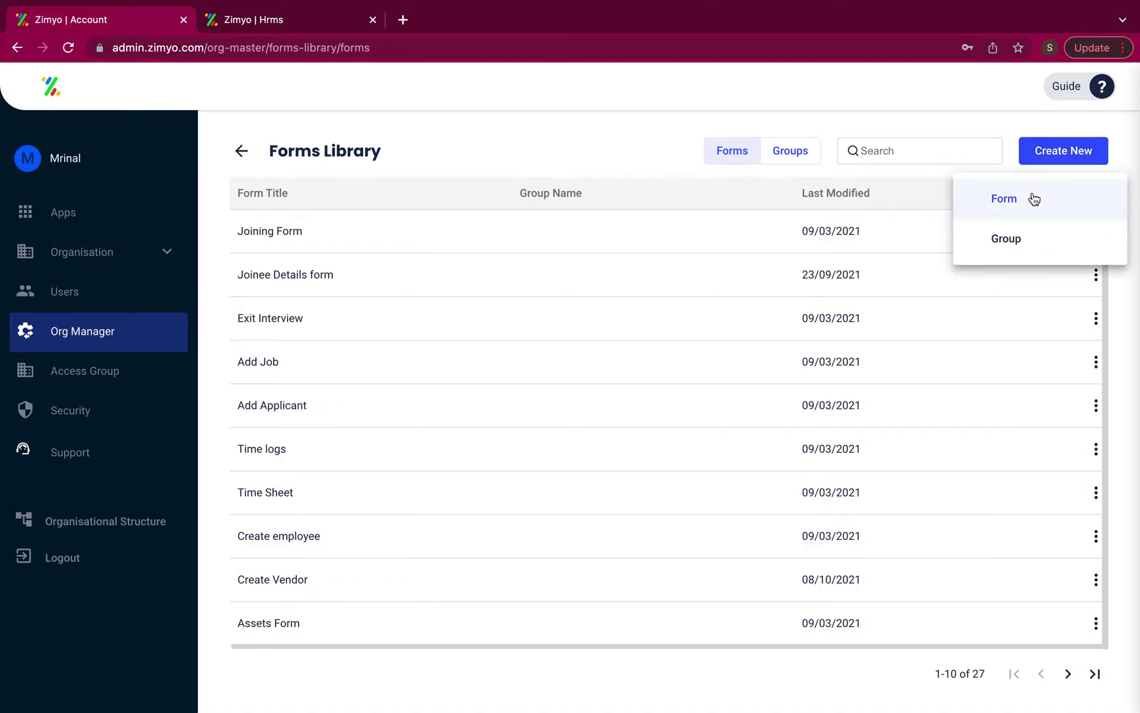
Check the Joining Form's options menu, then return to the Org Manager card list.
click(1018, 125)
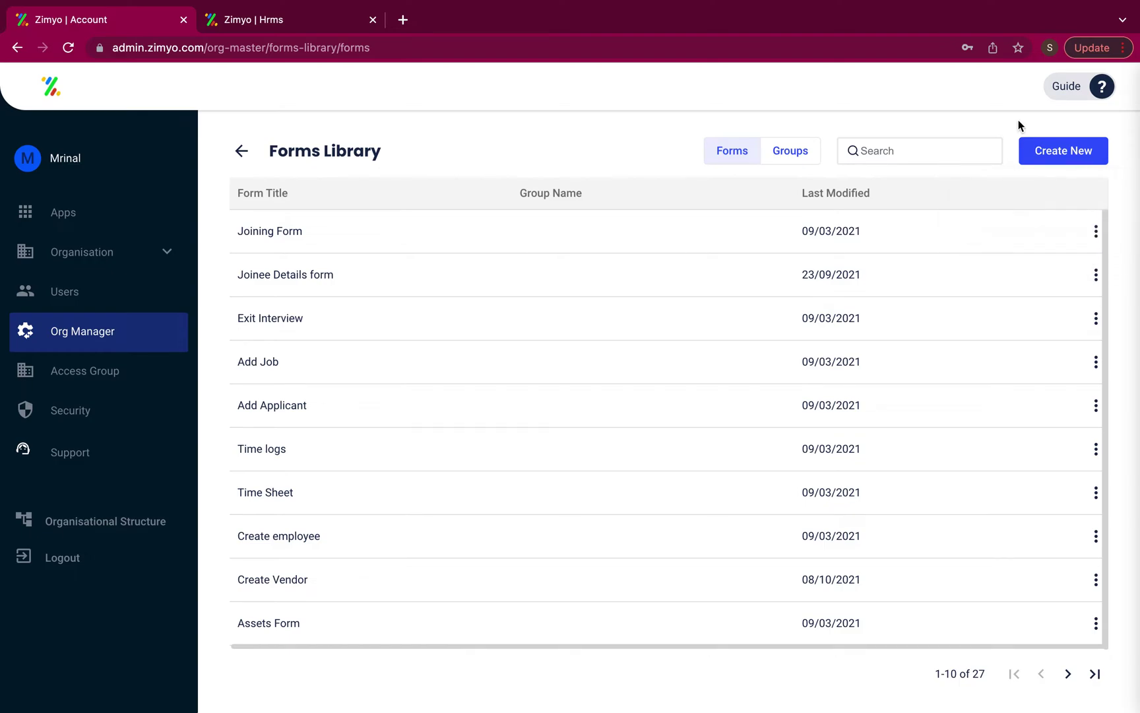
click(1097, 233)
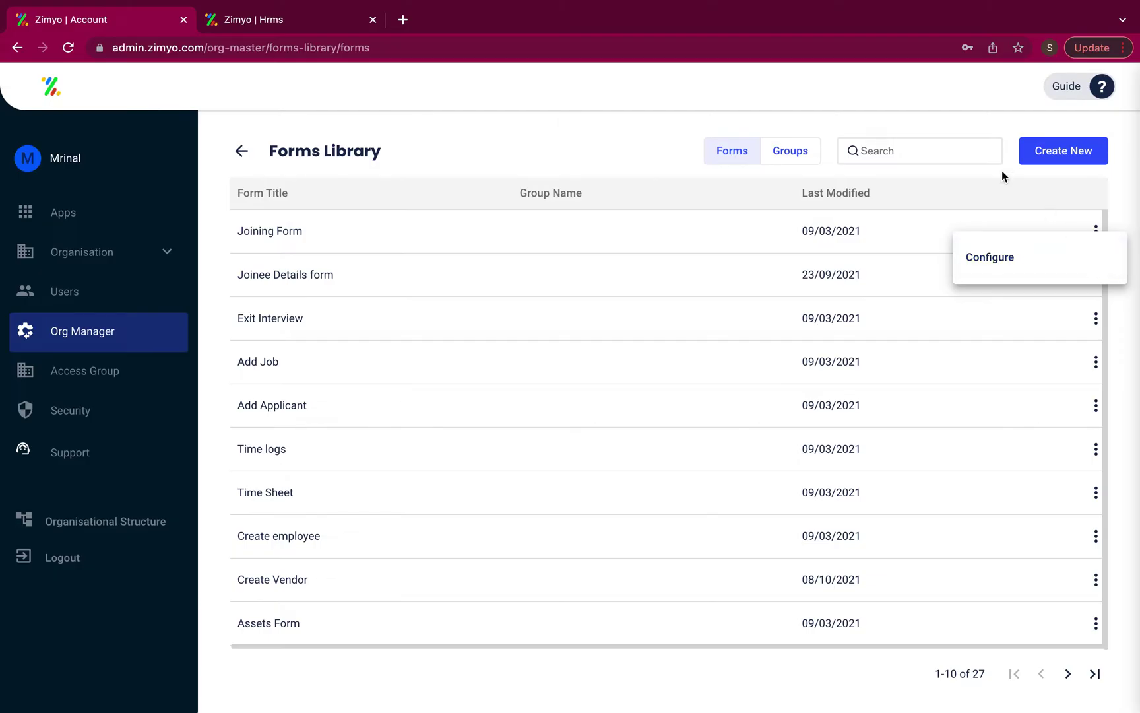
click(242, 149)
click(241, 149)
scroll(588, 341, down, 3)
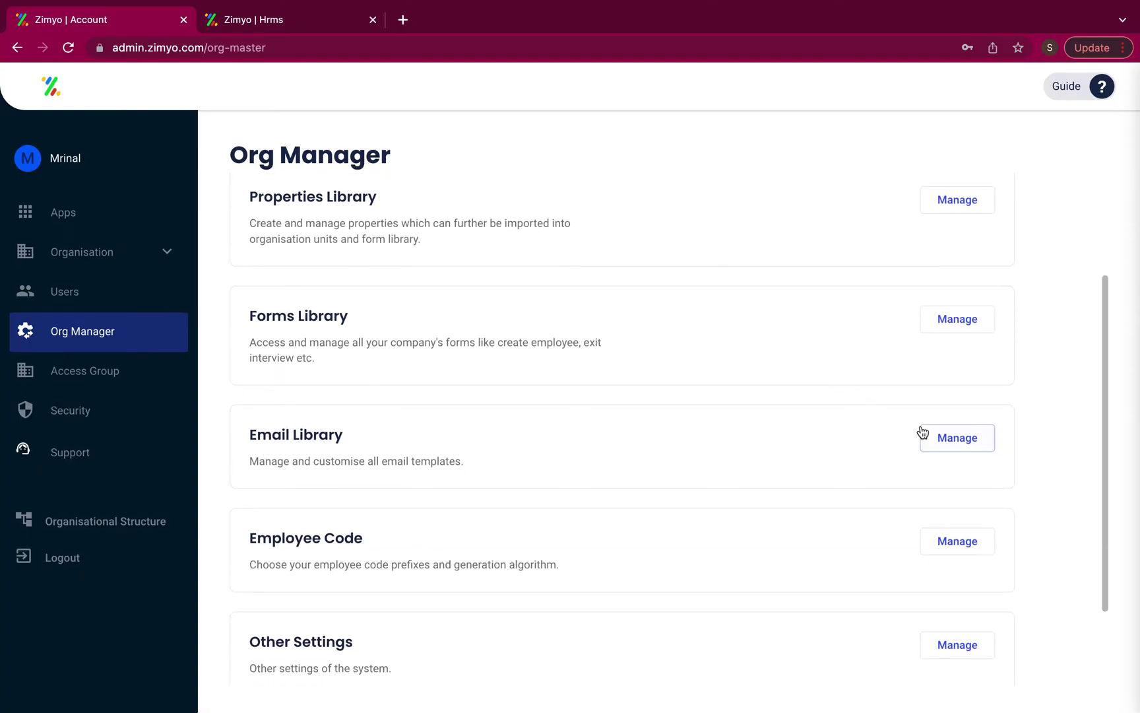
Browse the Email Library's 141 templates and start a blank new email template.
click(951, 439)
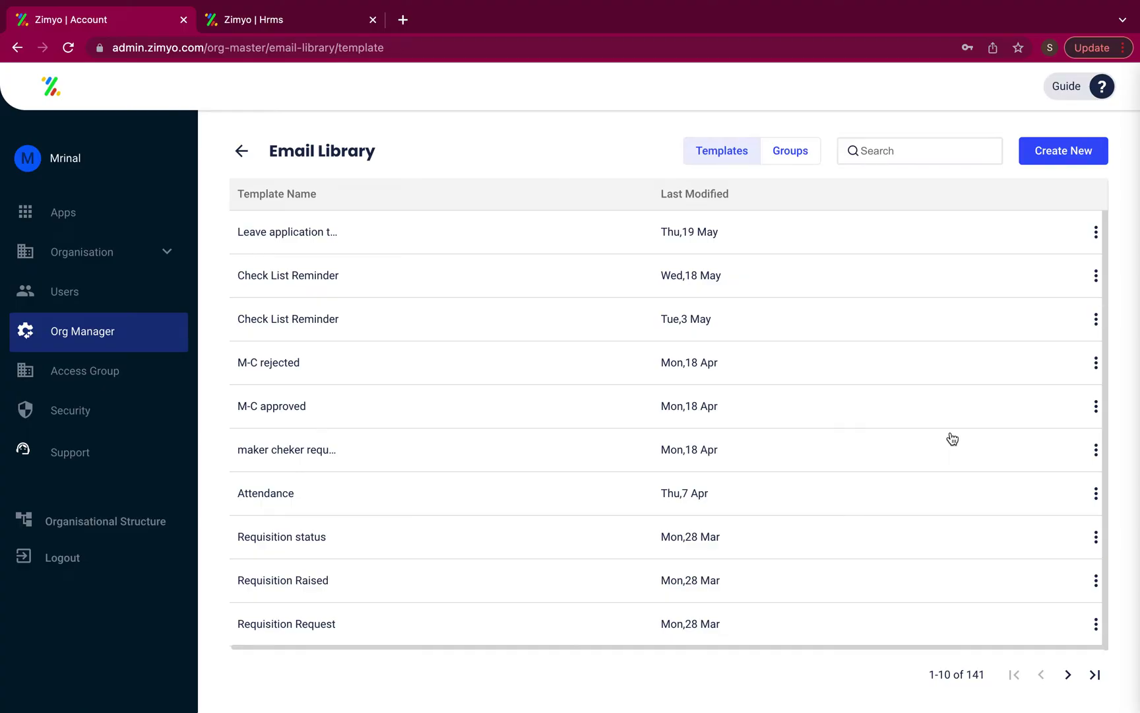
scroll(953, 439, down, 1)
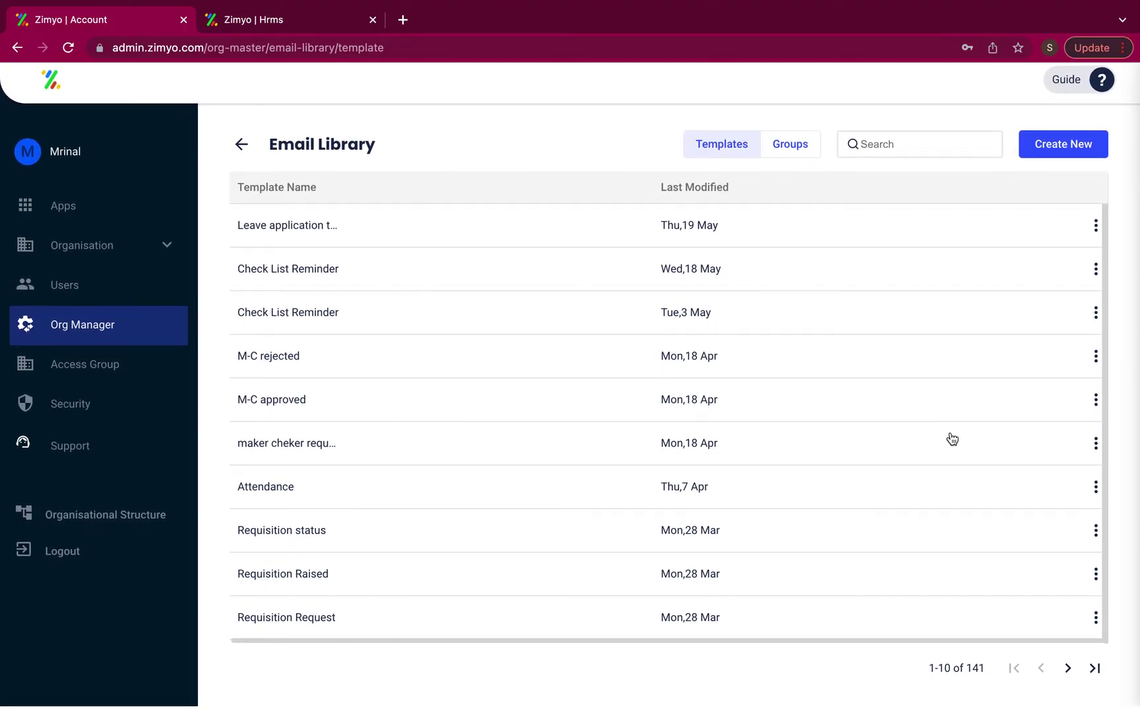
scroll(953, 439, up, 1)
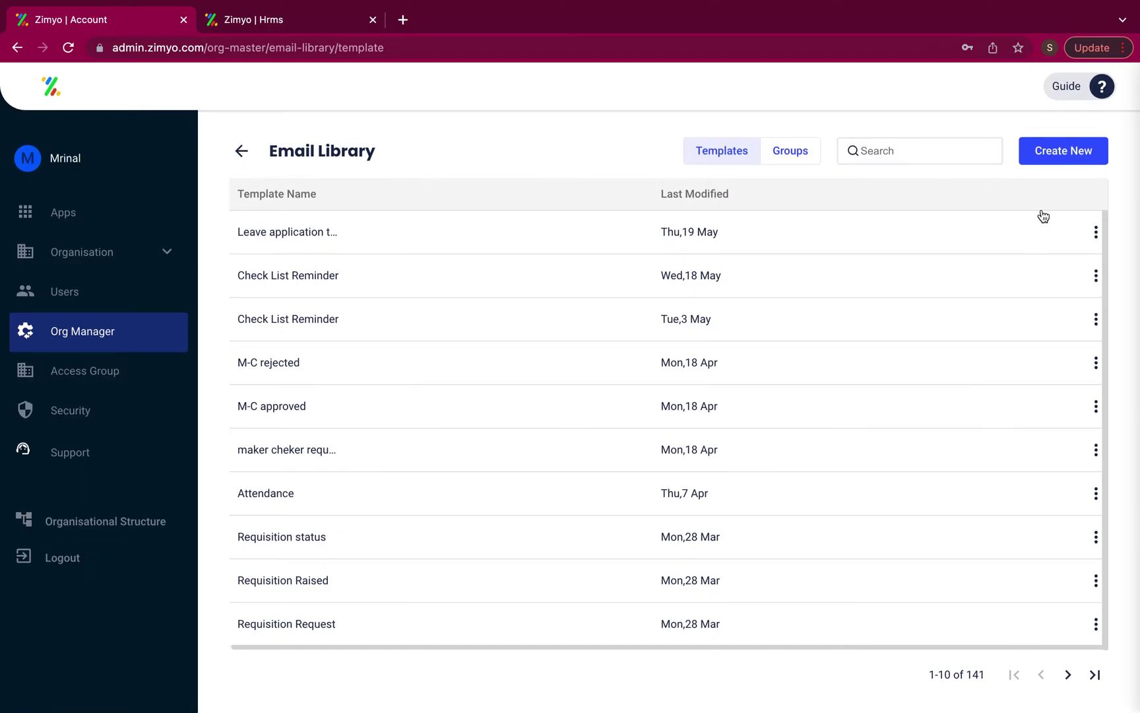
click(1064, 151)
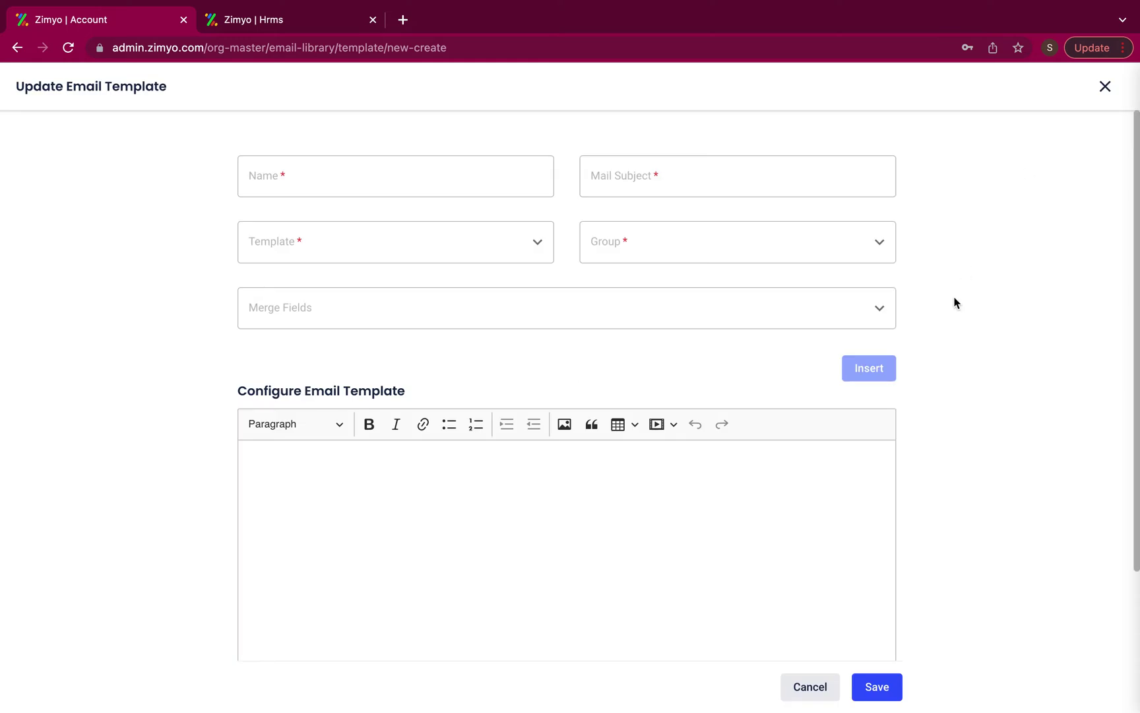
scroll(951, 309, down, 1)
scroll(951, 310, down, 2)
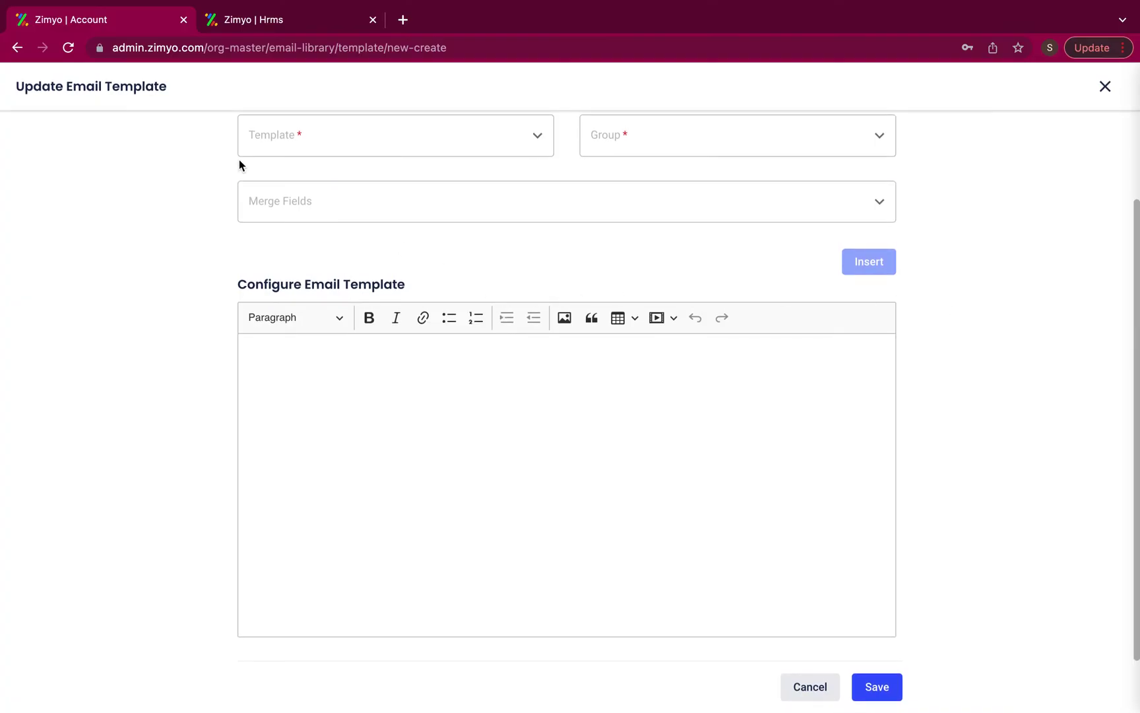
Leave the template form and open Employee Code settings, where Manually Generate Employee Code is chosen.
click(20, 54)
click(20, 54)
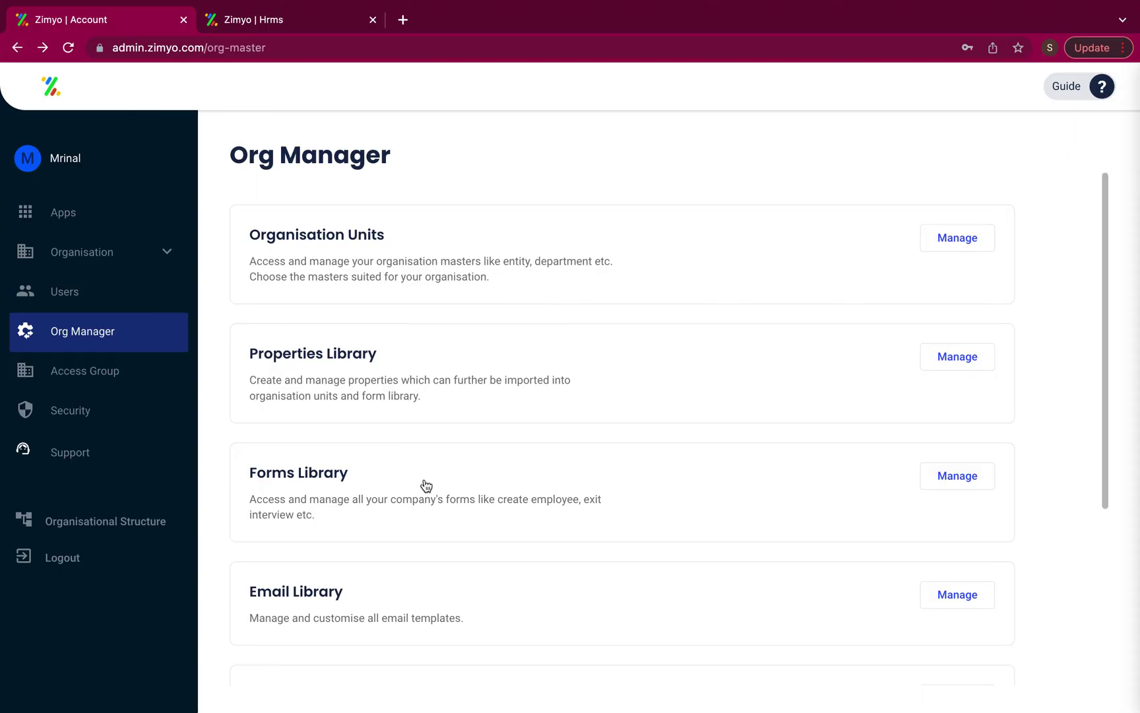
scroll(426, 485, down, 4)
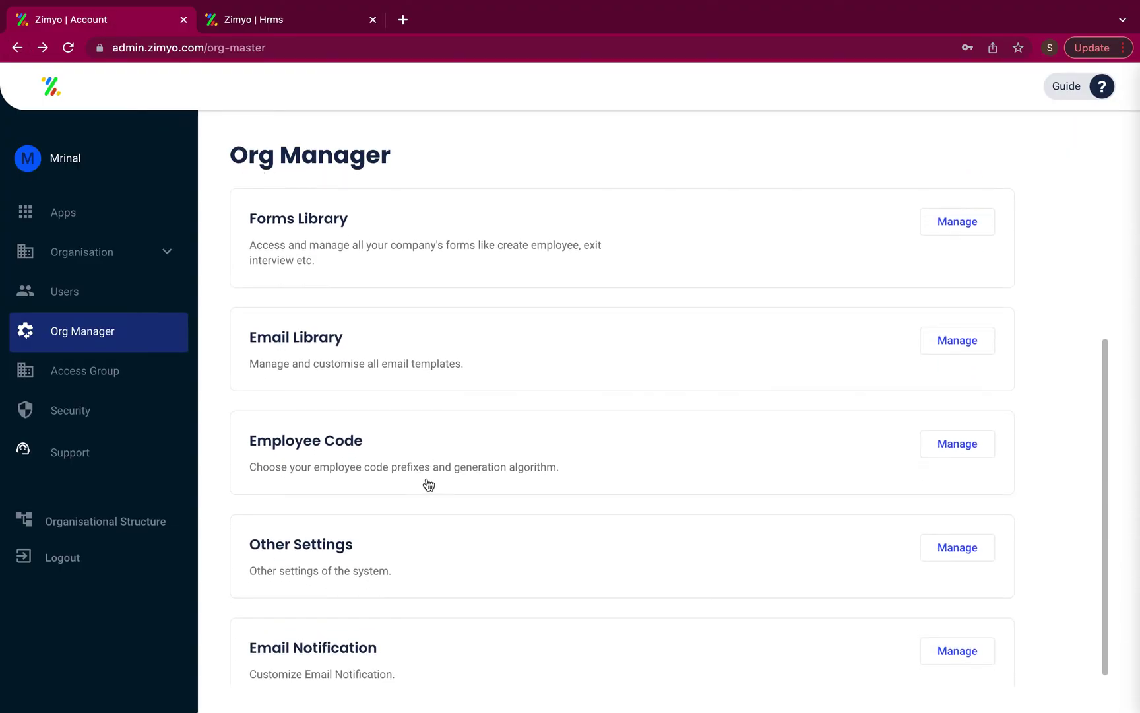
click(962, 443)
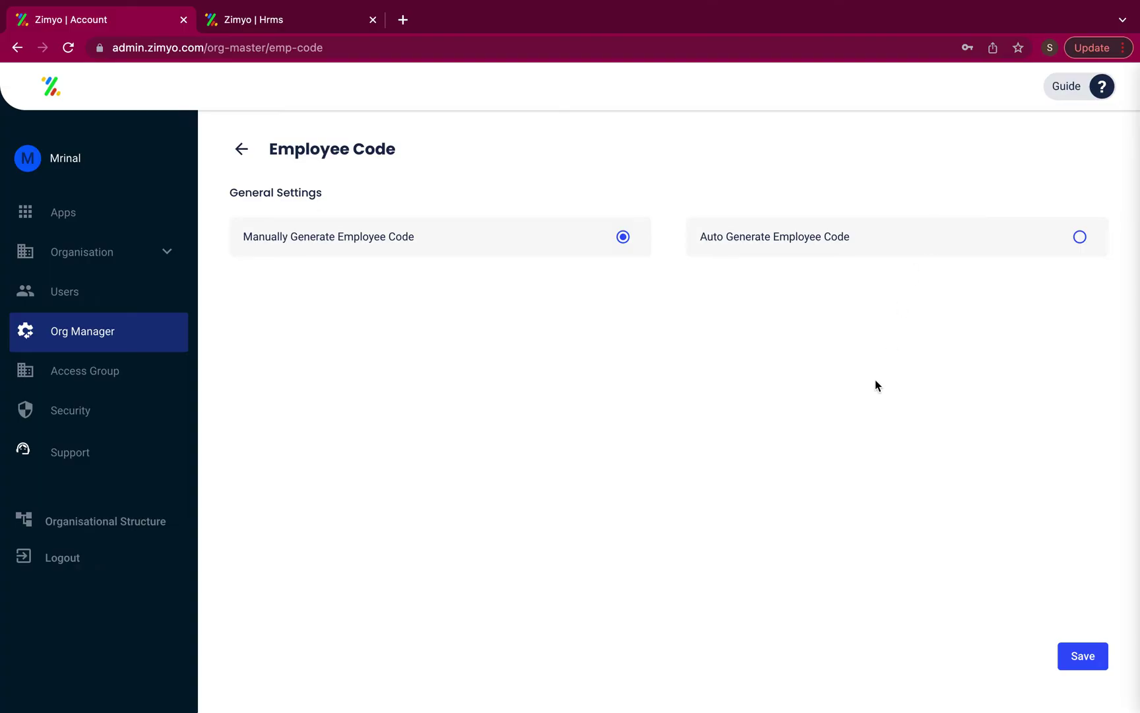
Open Other Settings and review date/time formats, employee periods, joining restriction and profile checker options.
click(237, 149)
scroll(504, 454, down, 1)
scroll(504, 454, down, 2)
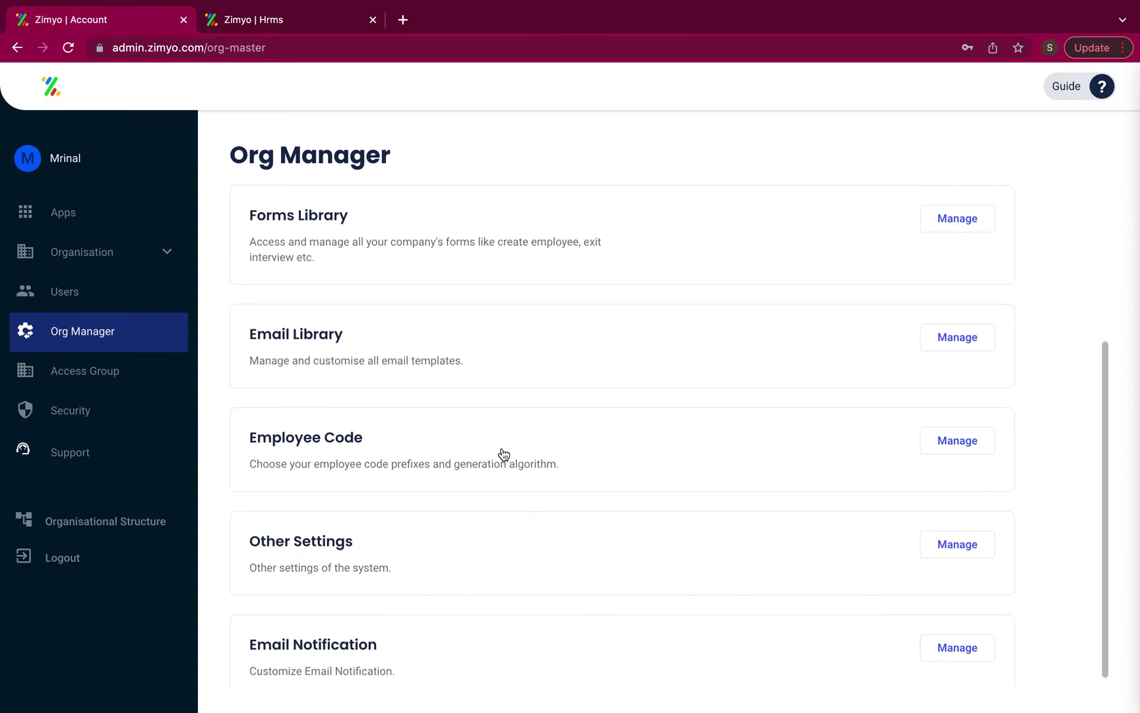
click(972, 546)
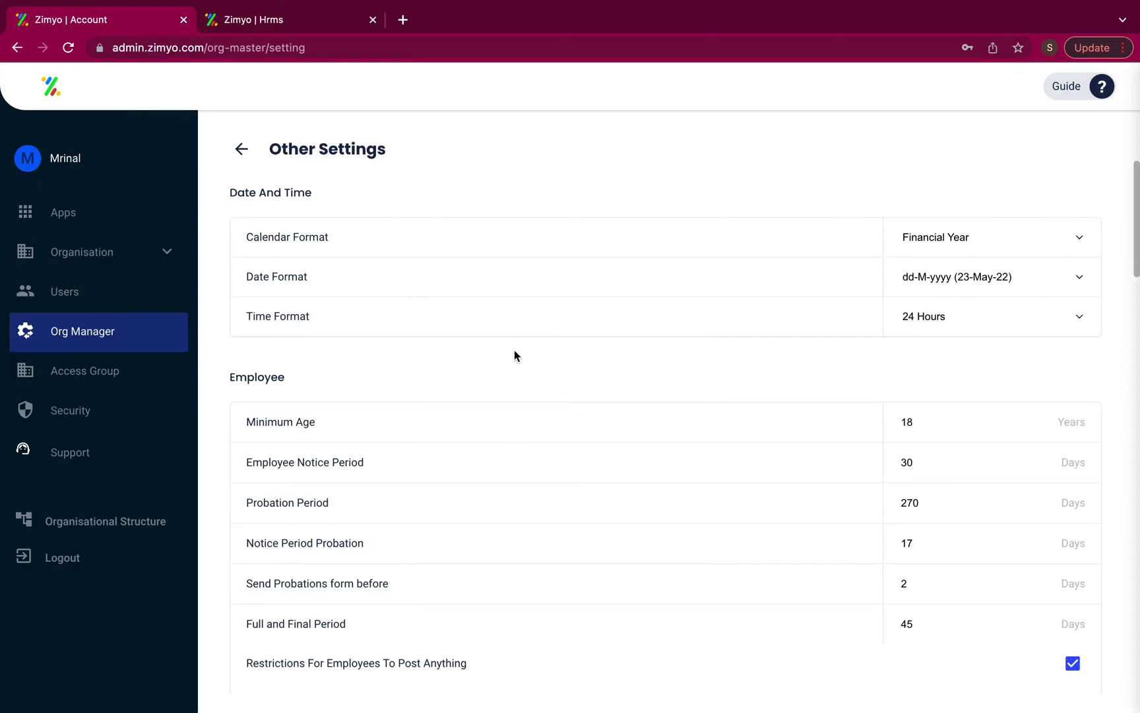
scroll(514, 356, down, 1)
scroll(514, 356, down, 3)
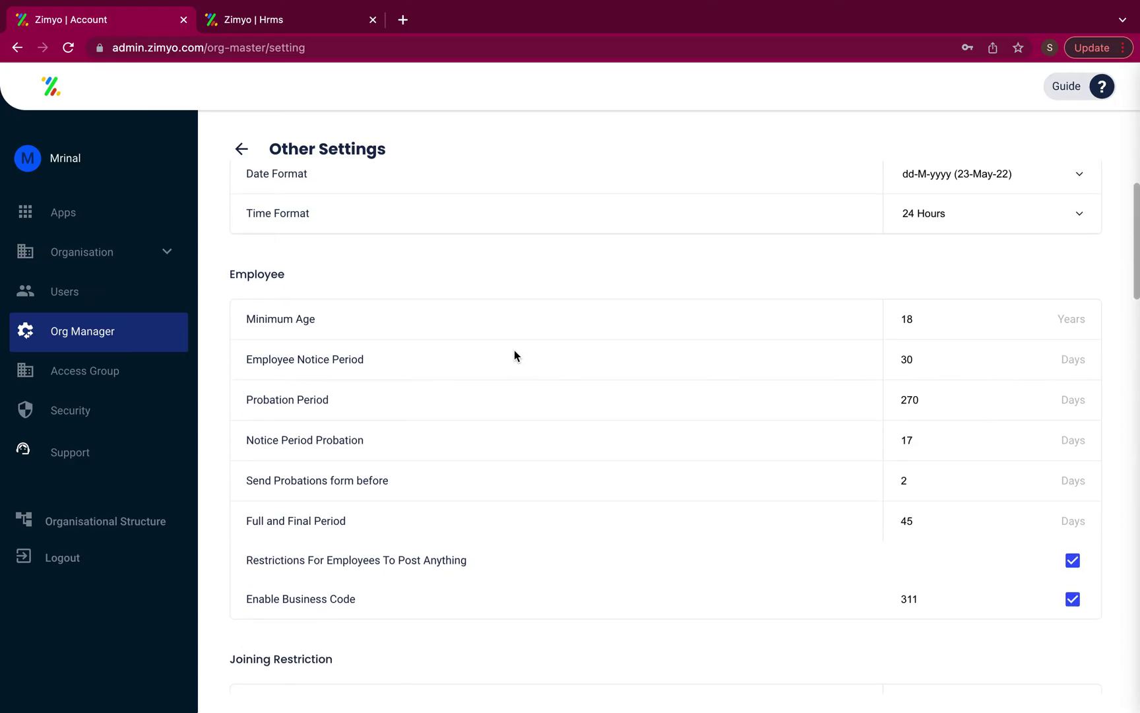
scroll(515, 356, down, 3)
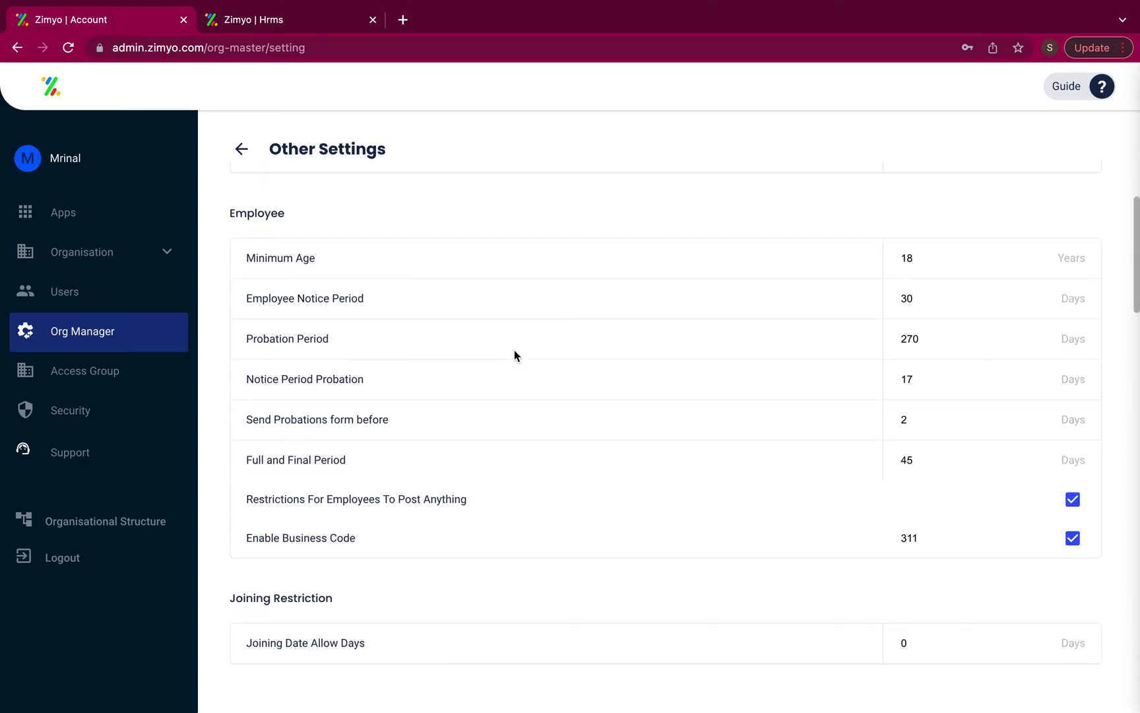
scroll(514, 355, down, 3)
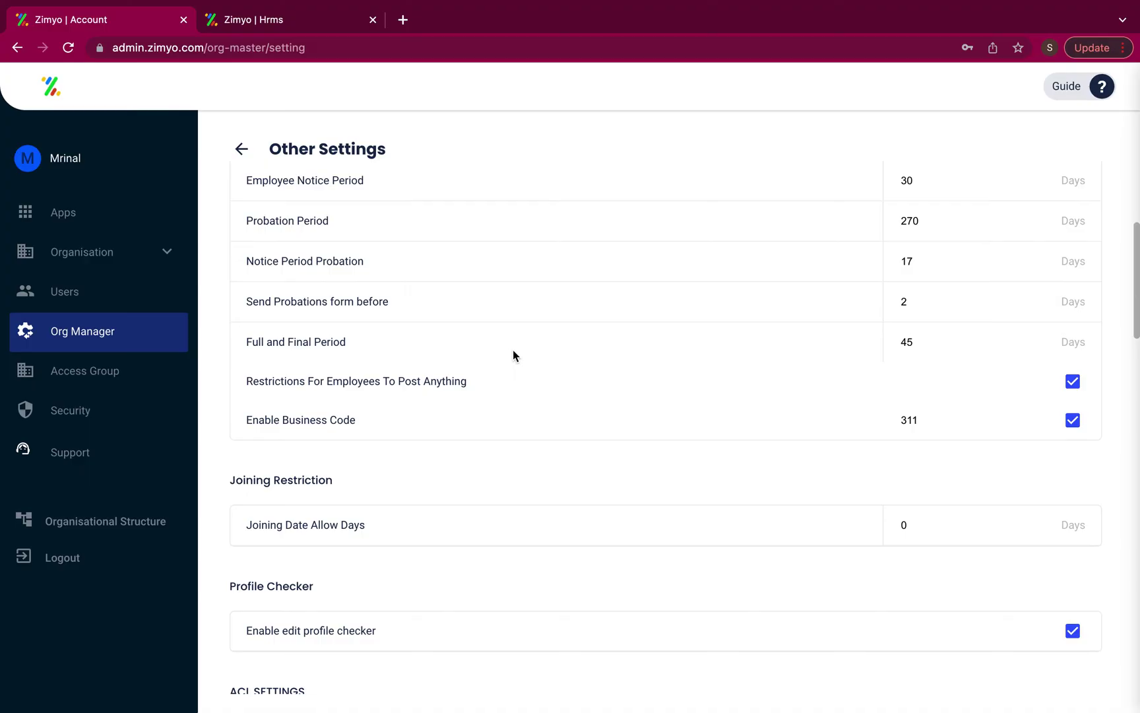
Open Email Notification settings and review enabled mails like Circulate Mail on Joining with their recipients.
click(243, 150)
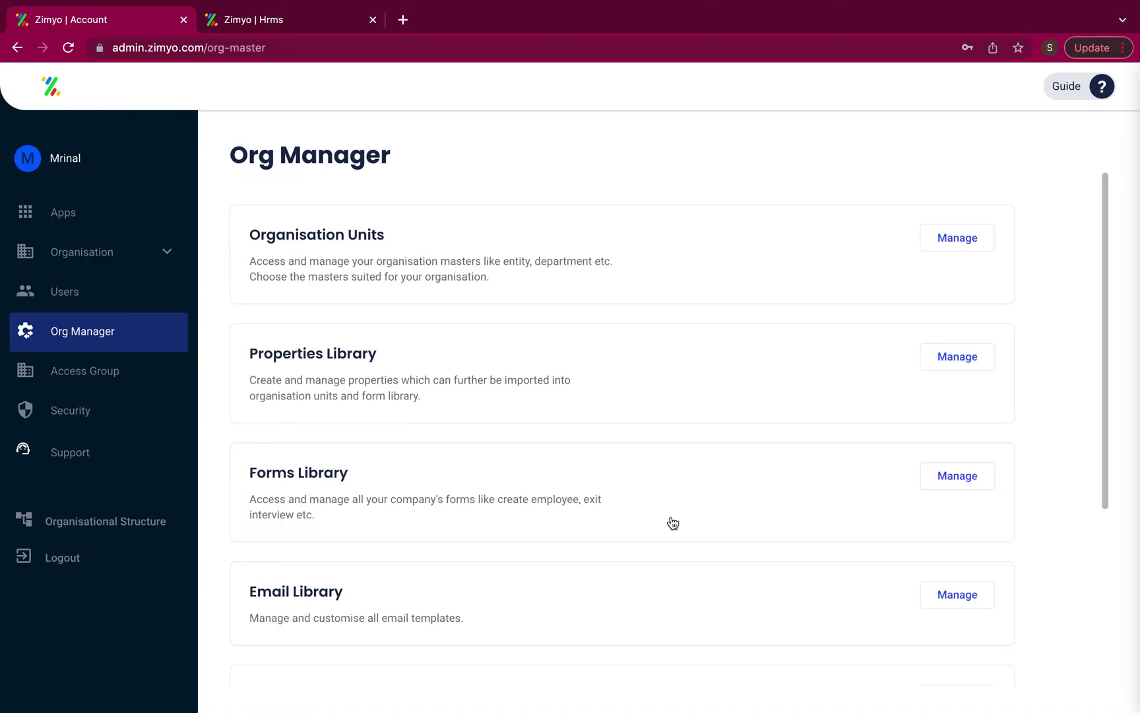
scroll(669, 522, down, 5)
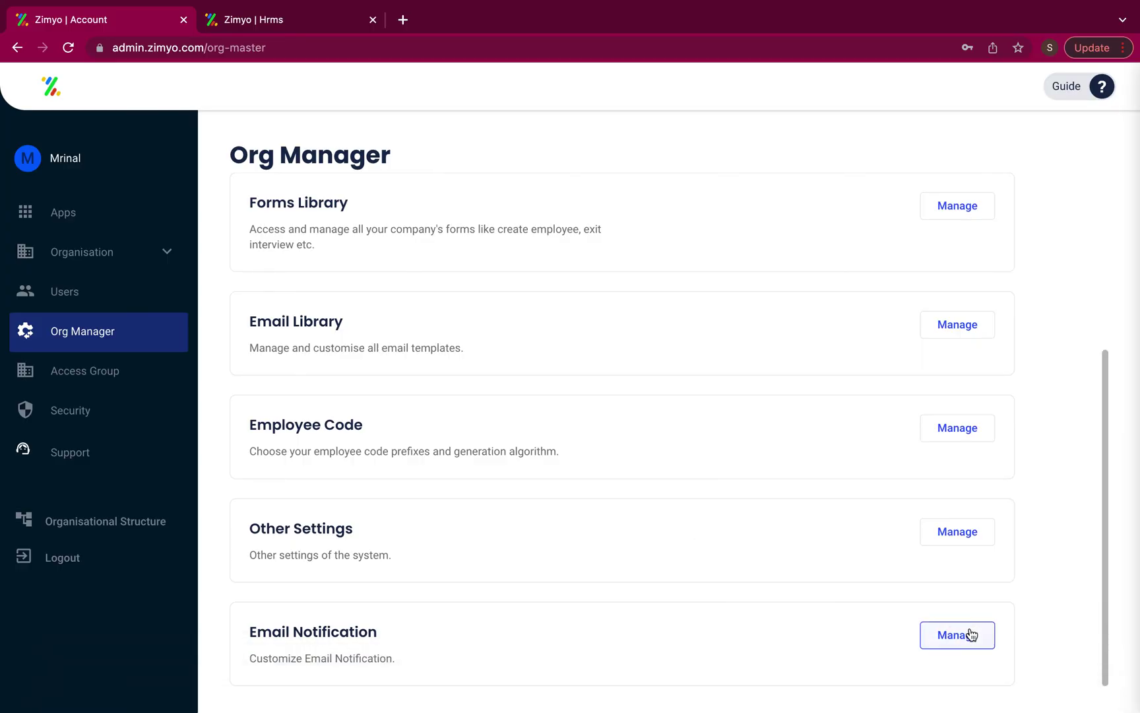
click(969, 632)
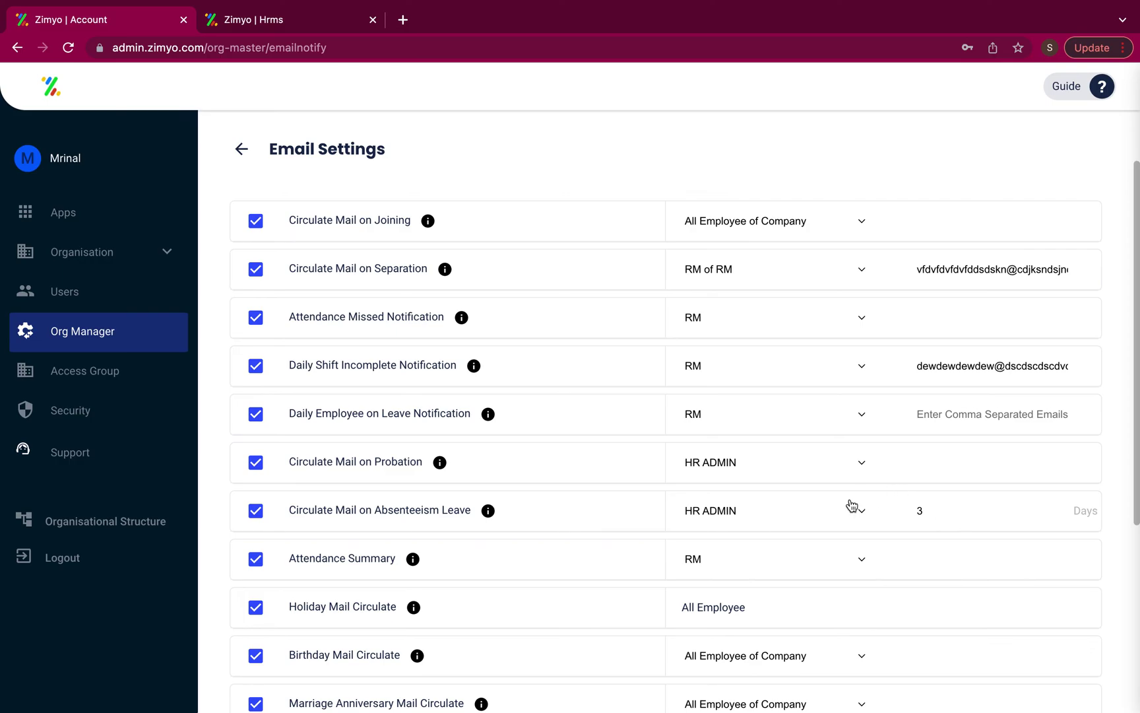
scroll(852, 506, down, 3)
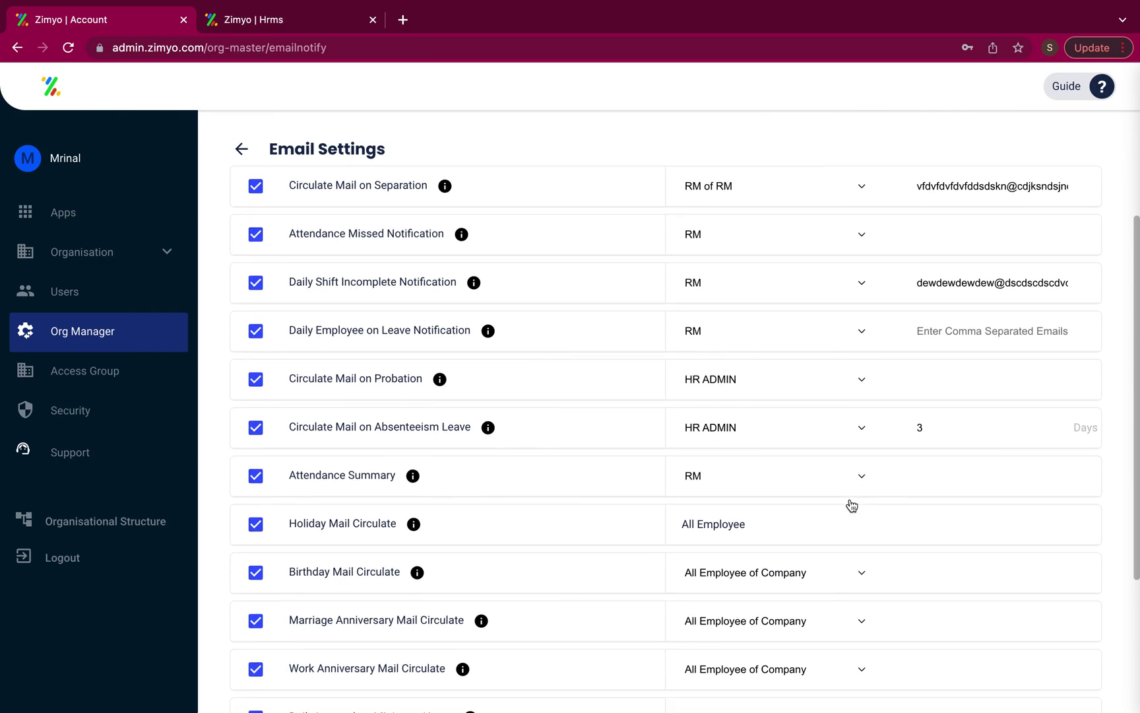
scroll(852, 505, down, 1)
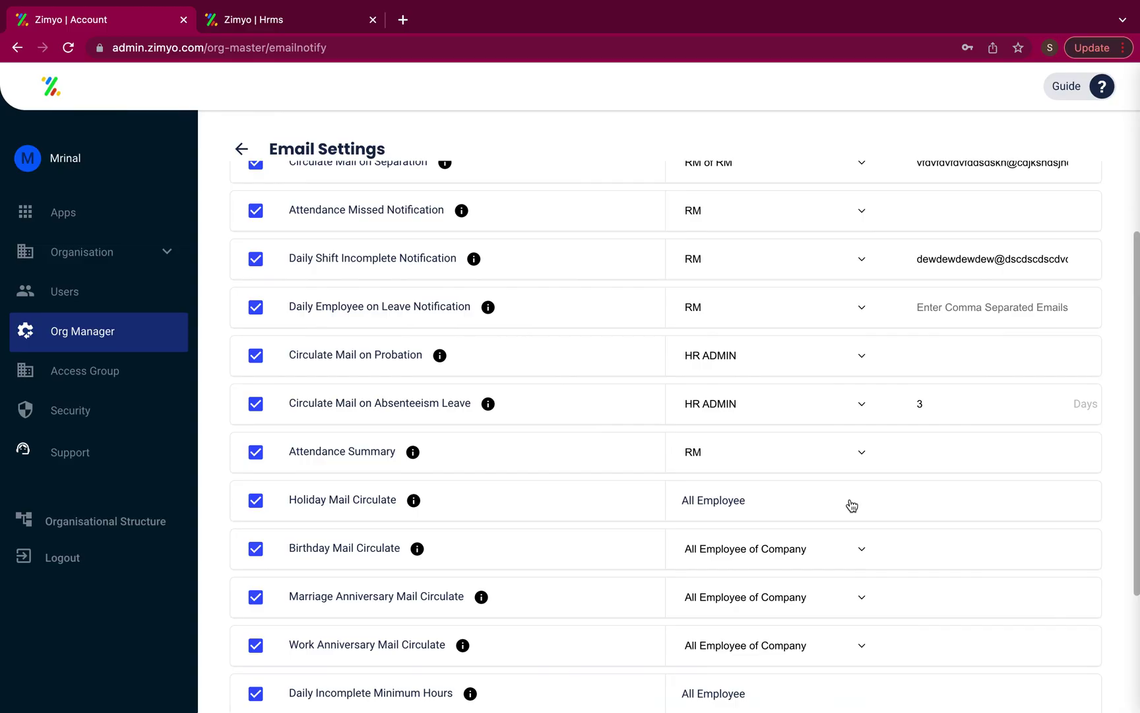
scroll(851, 506, down, 2)
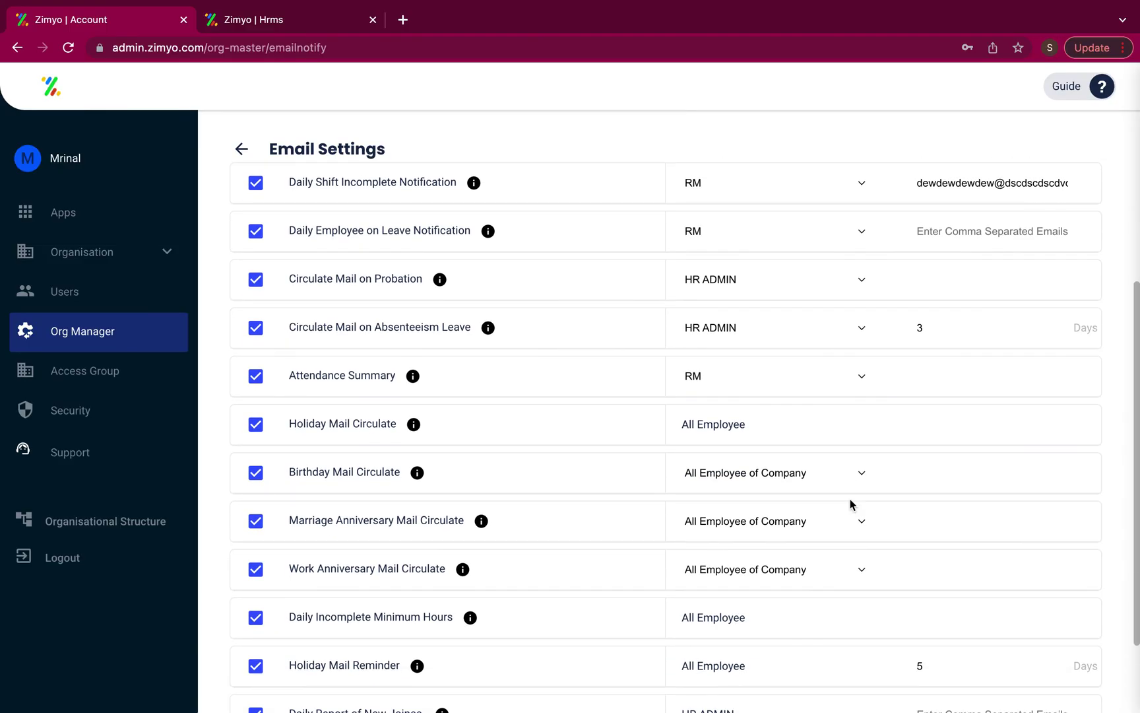
scroll(852, 504, up, 5)
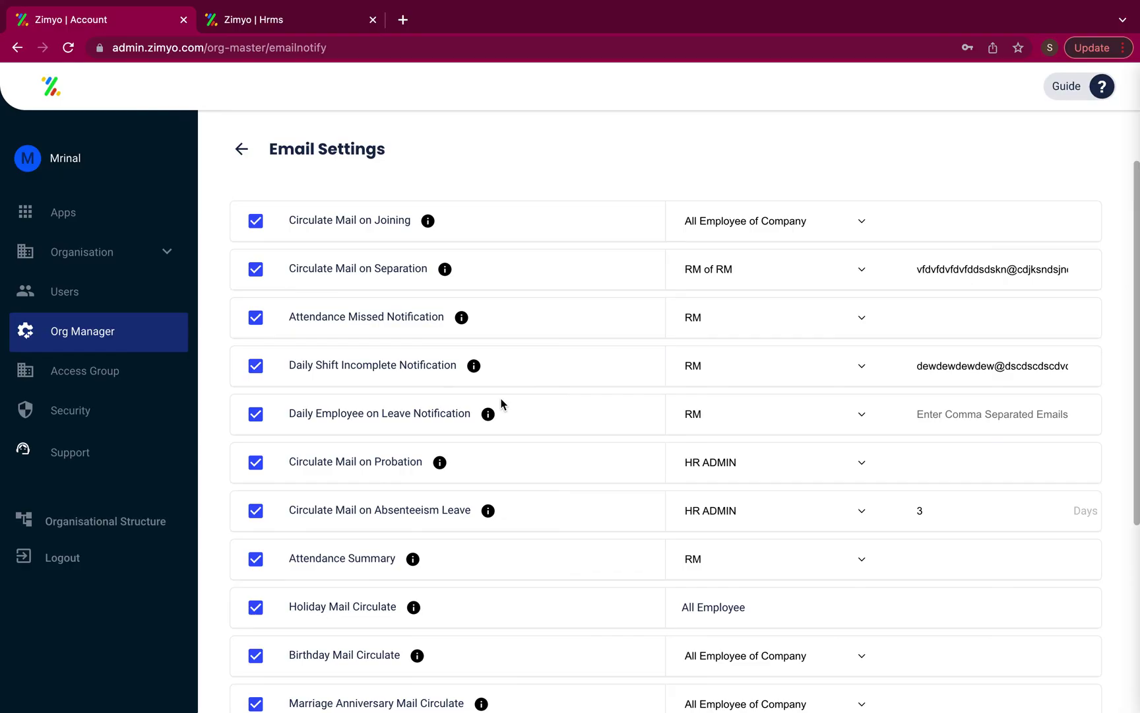